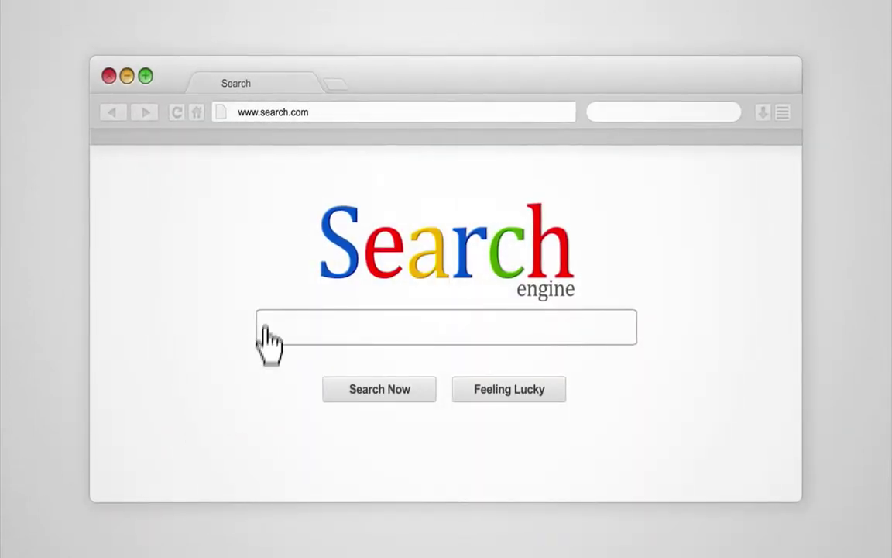
# - Search for 'Best Headway Themes Tutorials' and bring up the Headway 101 home page
pyautogui.click(264, 327)
pyautogui.write('Best Headway Themes Tut')
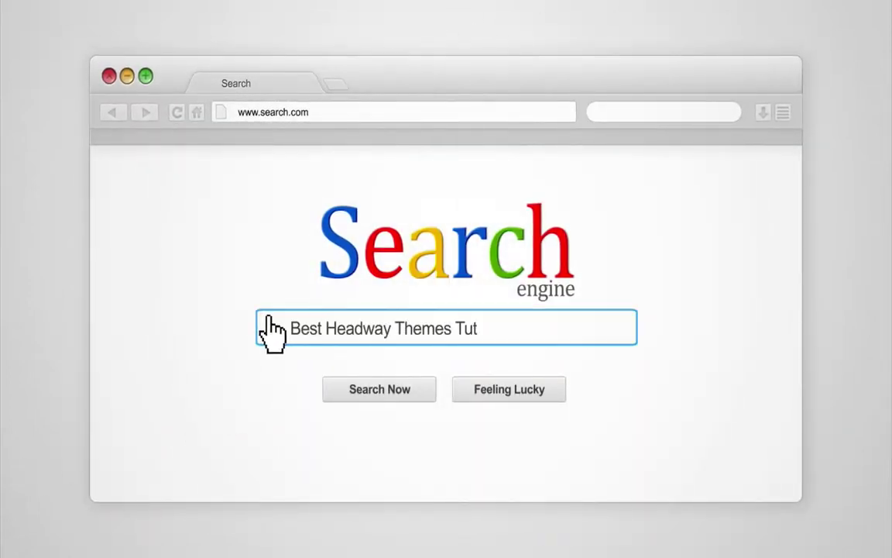
pyautogui.write('orials')
pyautogui.click(381, 393)
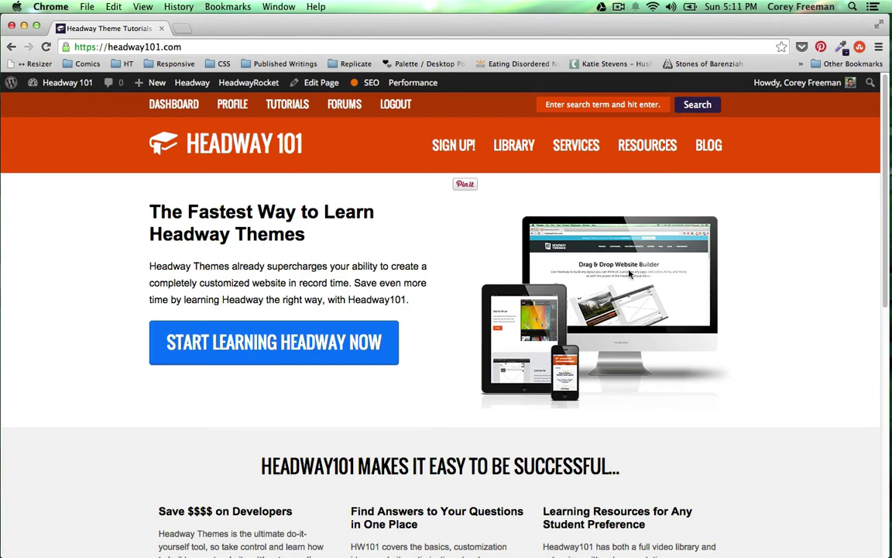
# - Load ac.mediatemple.net/home.mt and log in to the Media Temple Account Center
pyautogui.click(375, 42)
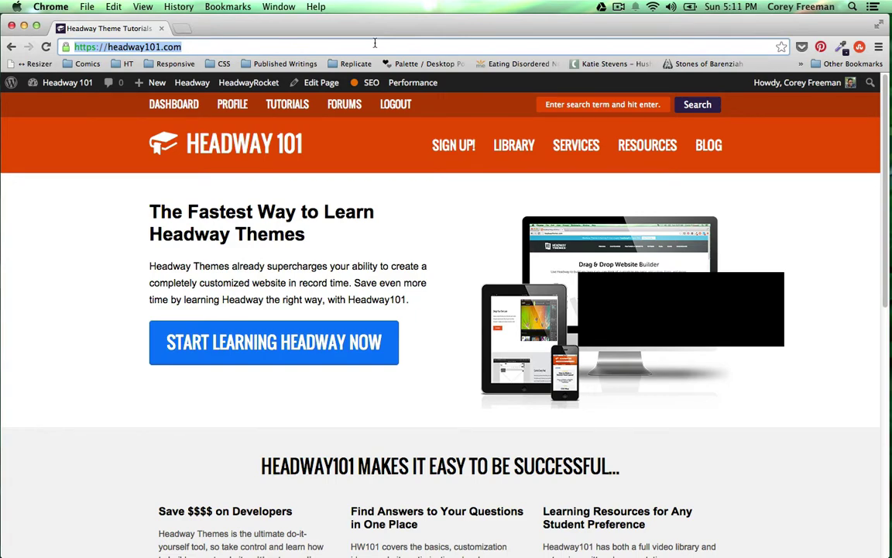
pyautogui.write('ac')
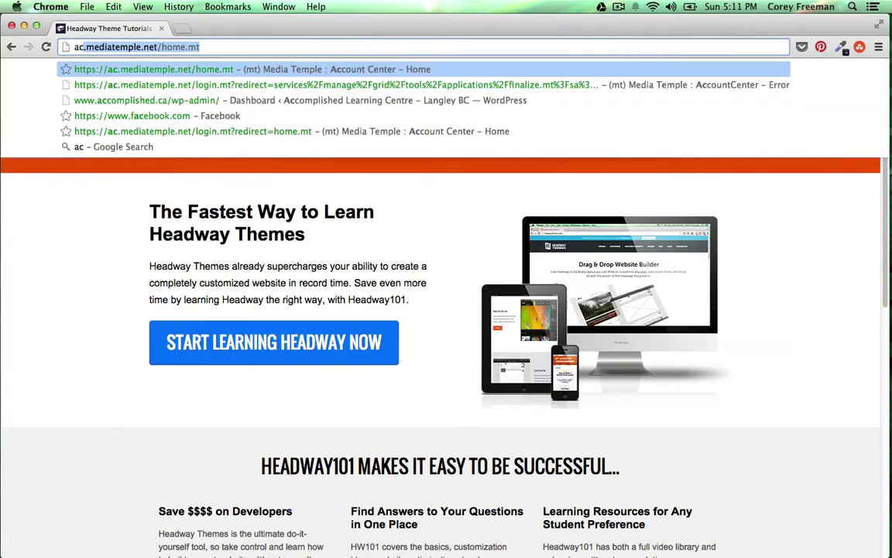
pyautogui.press('Return')
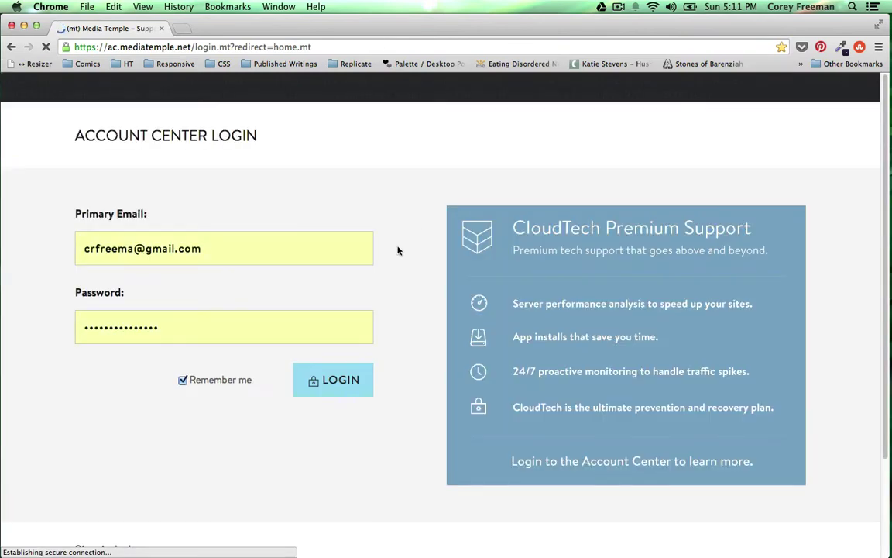
pyautogui.click(347, 399)
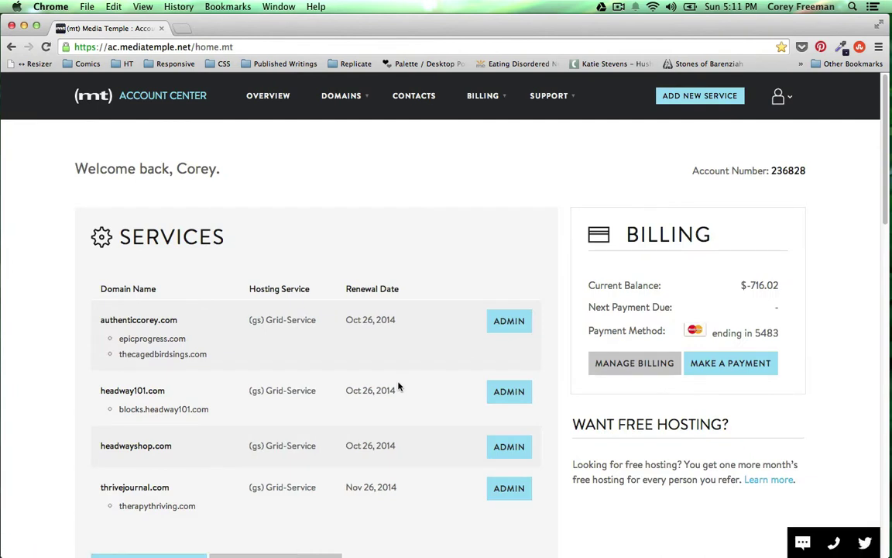
# - From authenticcorey.com's 1-Click Apps add-on, start a new app and browse the catalog
pyautogui.click(112, 320)
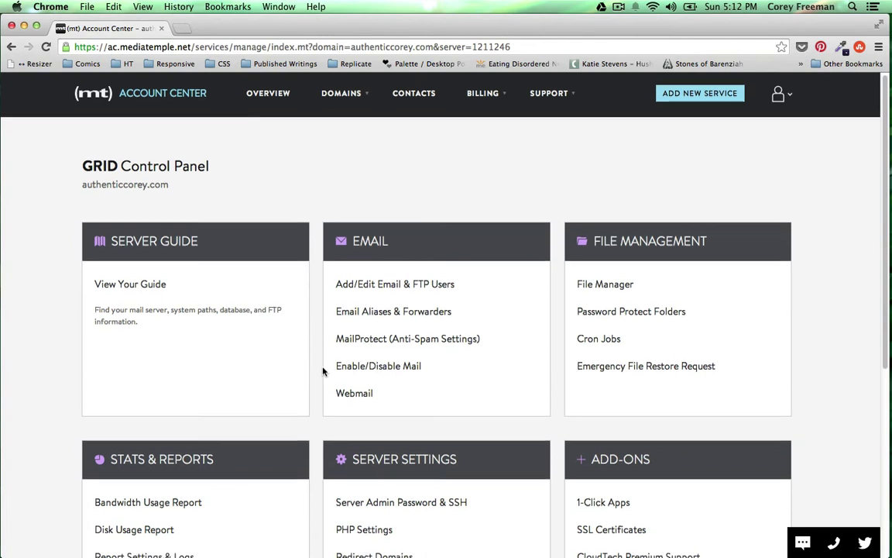
pyautogui.scroll(-5, 323, 370)
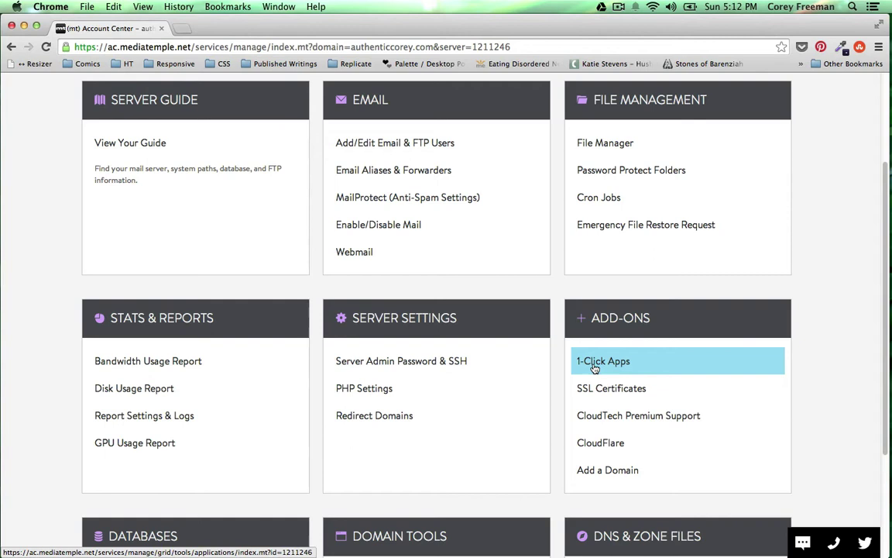
pyautogui.click(594, 361)
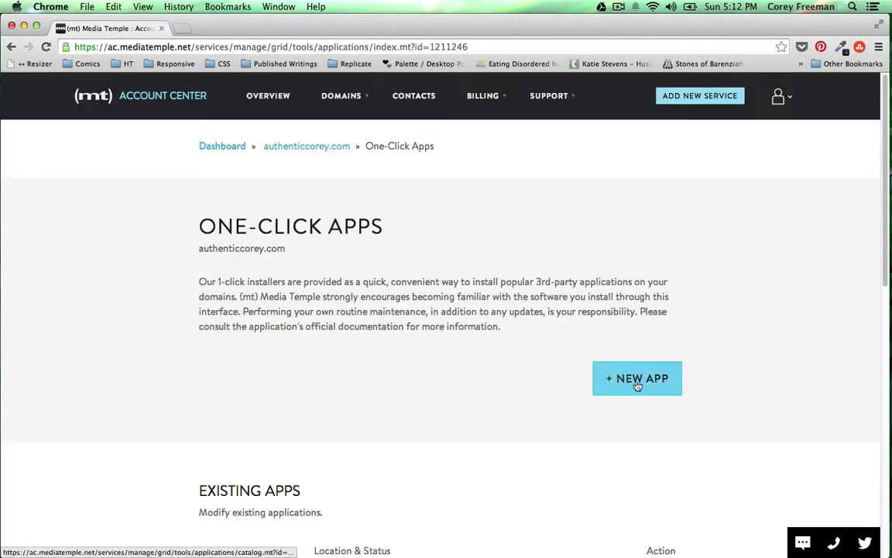
pyautogui.click(637, 380)
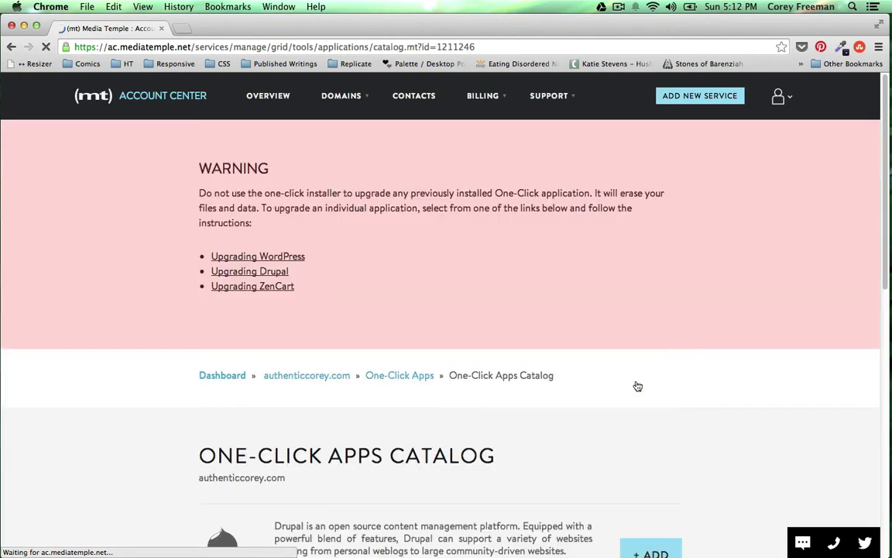
pyautogui.scroll(-5, 636, 386)
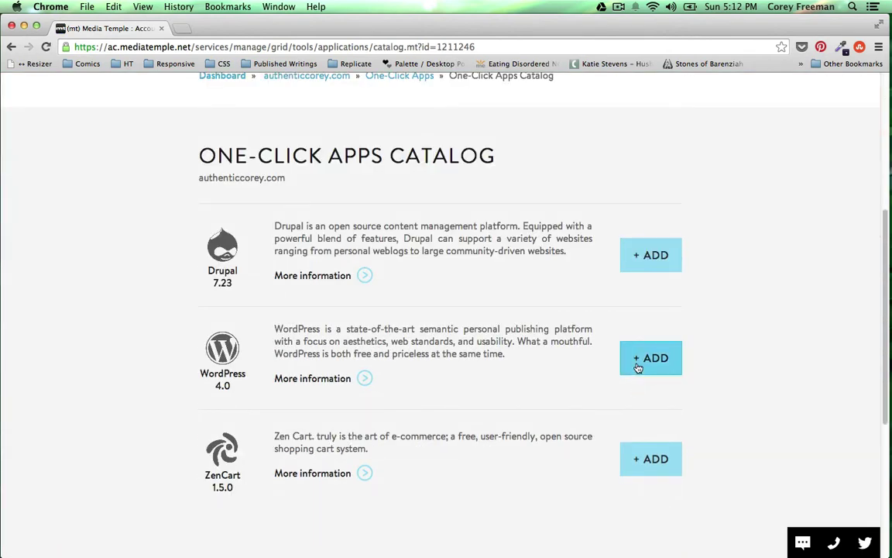
# - Start a WordPress install and set its application URL to epicprogress.com
pyautogui.click(637, 367)
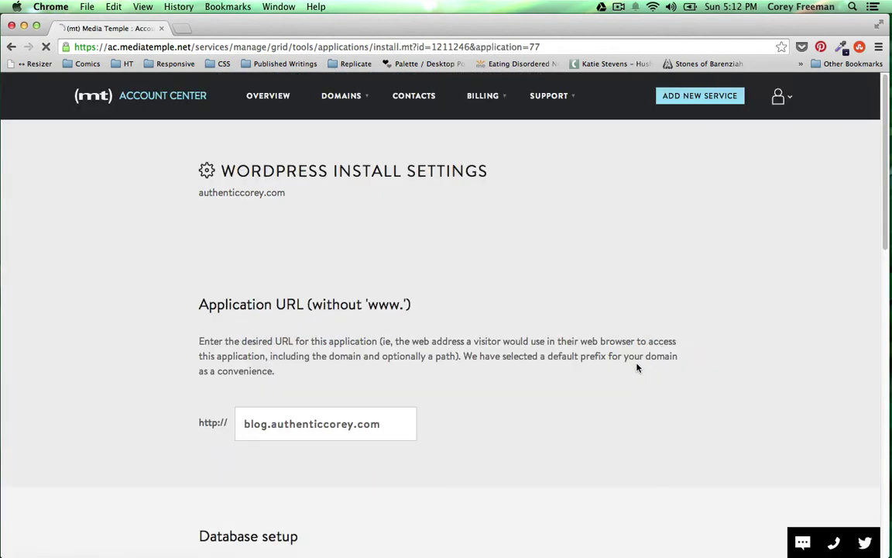
pyautogui.scroll(-2, 441, 282)
pyautogui.tripleClick(377, 307)
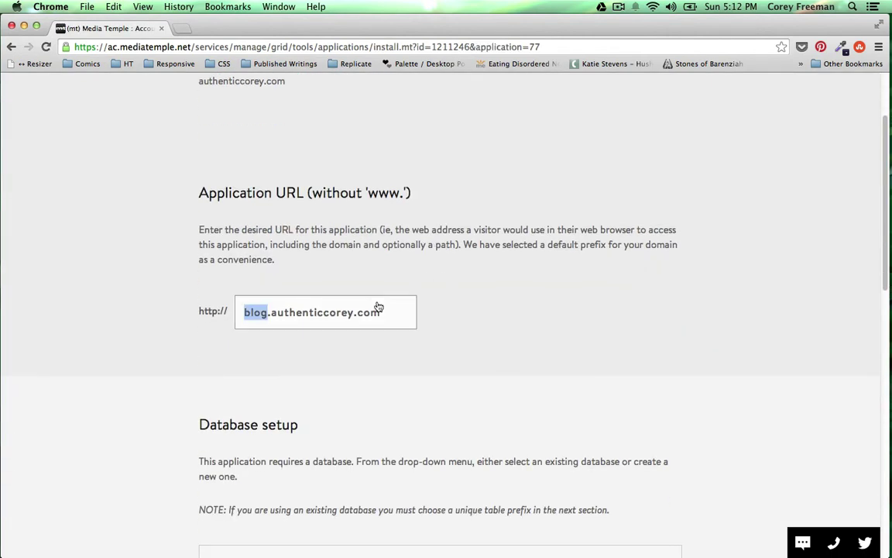
pyautogui.write('epic')
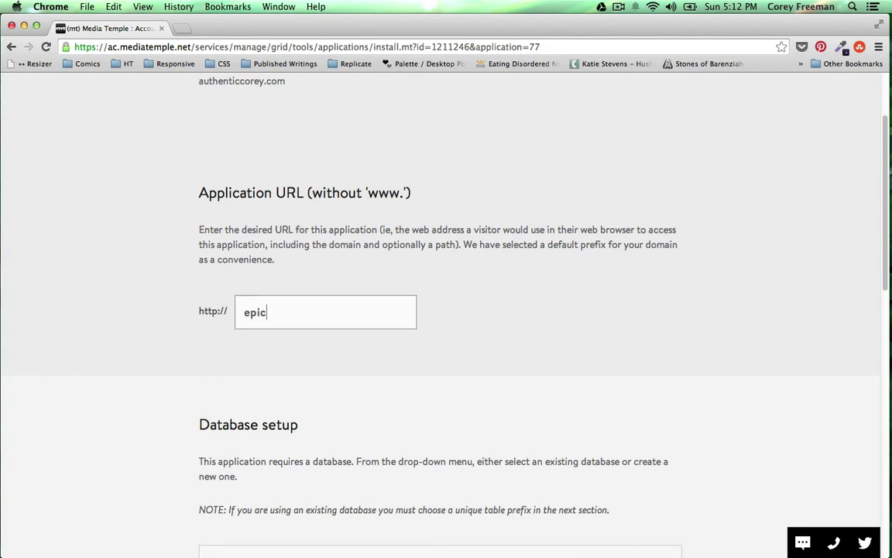
pyautogui.write('progress.com')
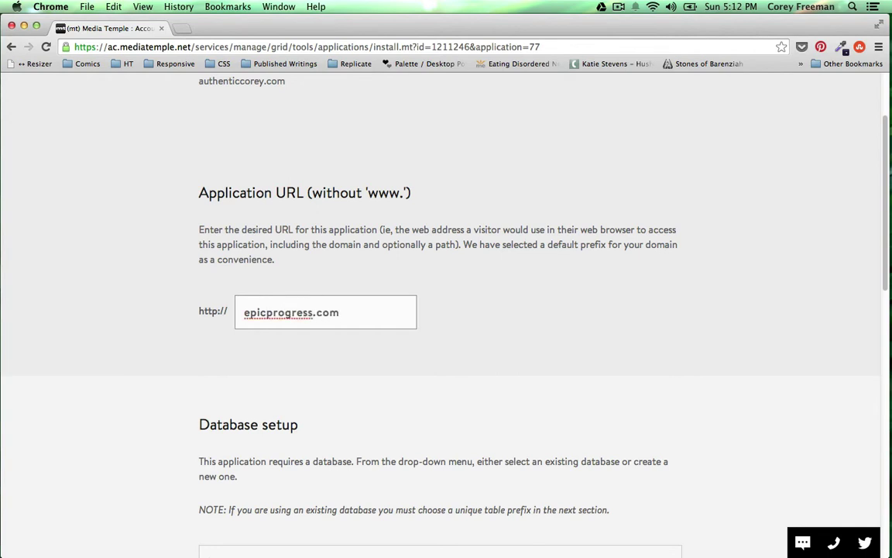
# - Name the new database wp_progress and set the table prefix to wp_business_
pyautogui.scroll(-4, 387, 368)
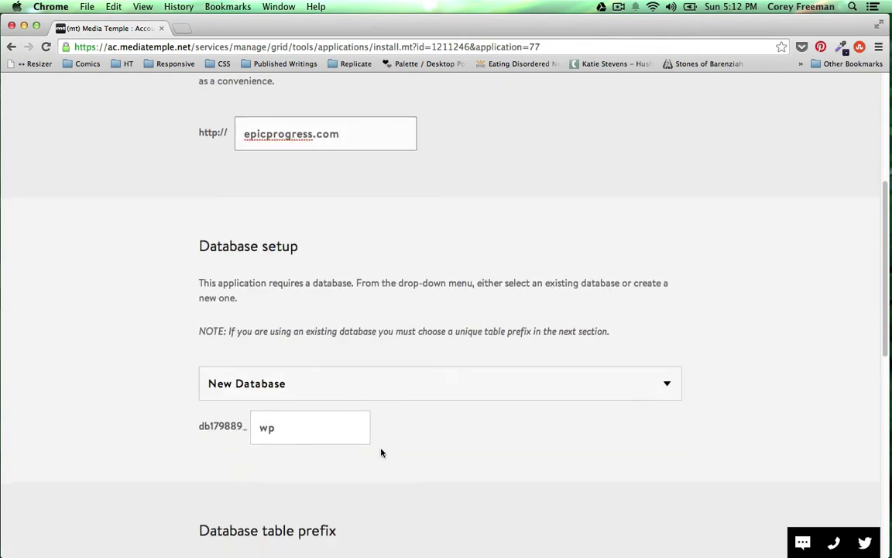
pyautogui.click(346, 444)
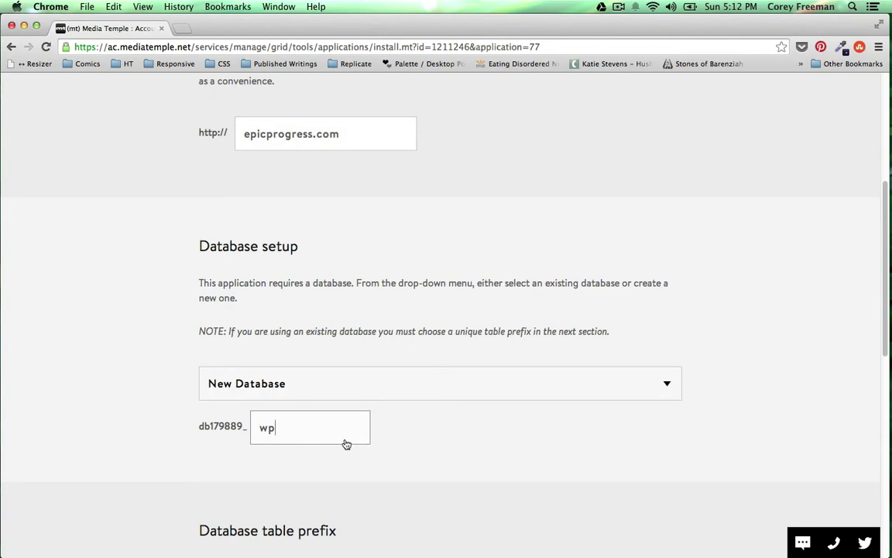
pyautogui.write('_progress')
pyautogui.scroll(-8, 350, 441)
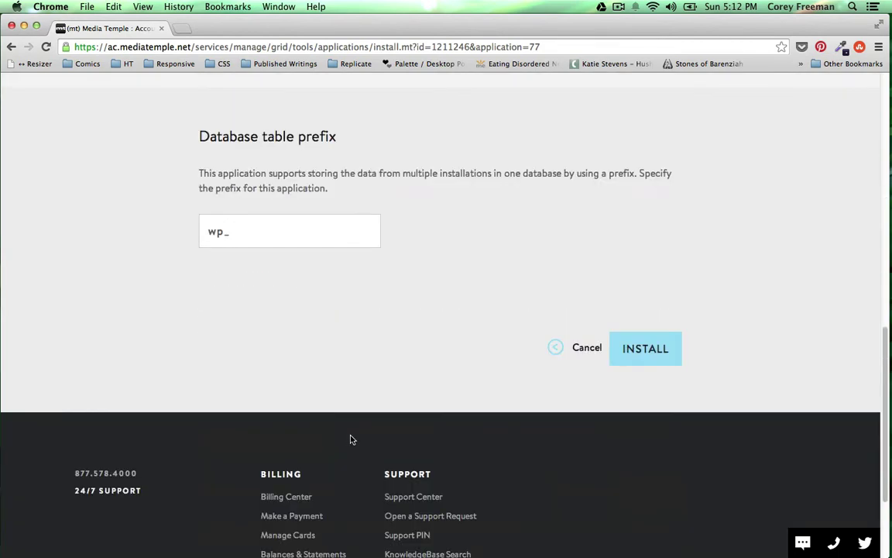
pyautogui.click(290, 240)
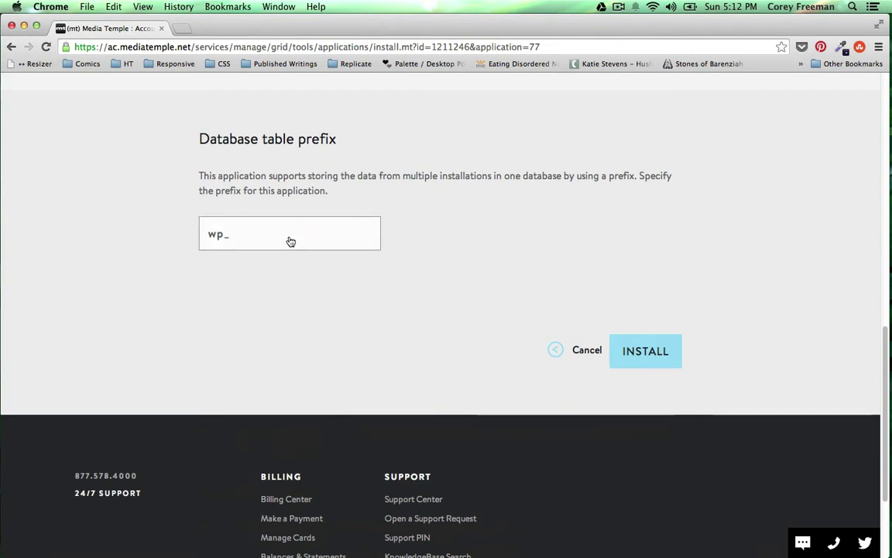
pyautogui.write('authentic')
pyautogui.press('BackSpace')
pyautogui.press('BackSpace')
pyautogui.press('BackSpace')
pyautogui.press('BackSpace')
pyautogui.press('BackSpace')
pyautogui.press('BackSpace')
pyautogui.press('BackSpace')
pyautogui.press('BackSpace')
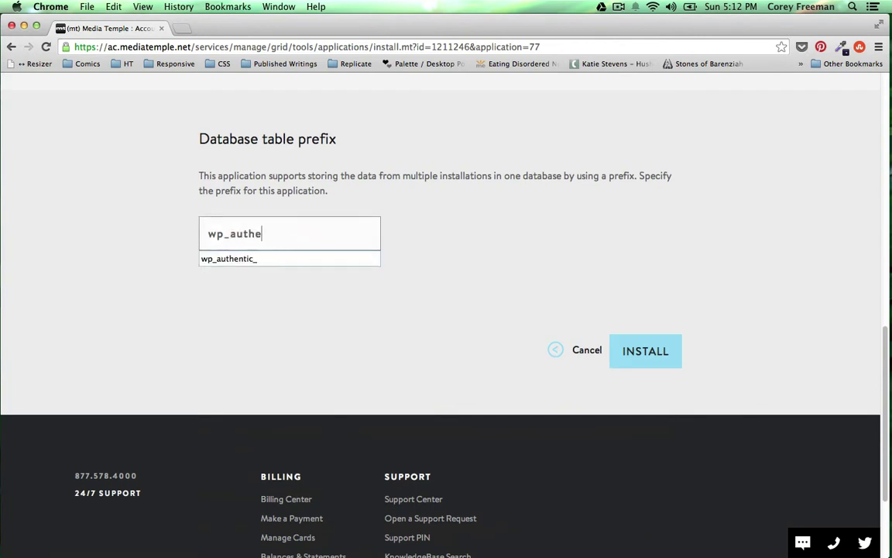
pyautogui.press('BackSpace')
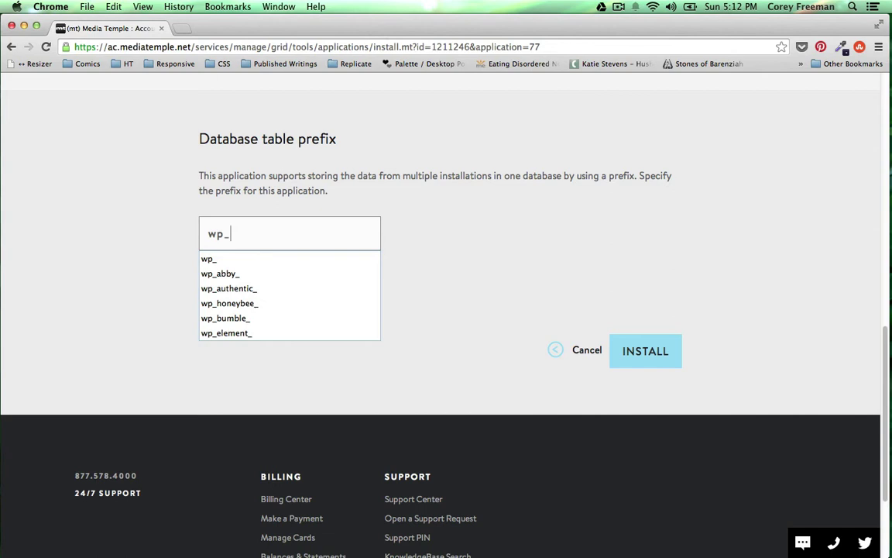
pyautogui.write('business_')
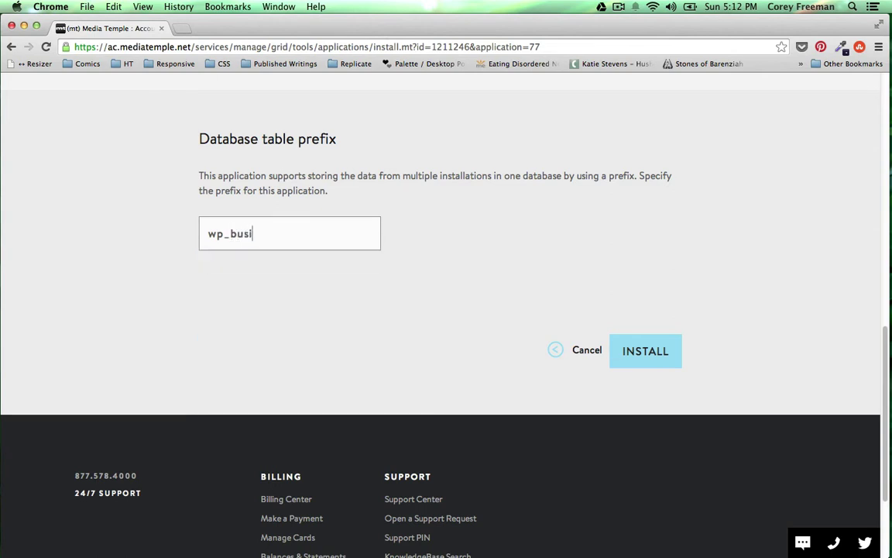
# - Back up the existing html folder and confirm WordPress 4.0 for epicprogress.com shows Pending
pyautogui.click(624, 351)
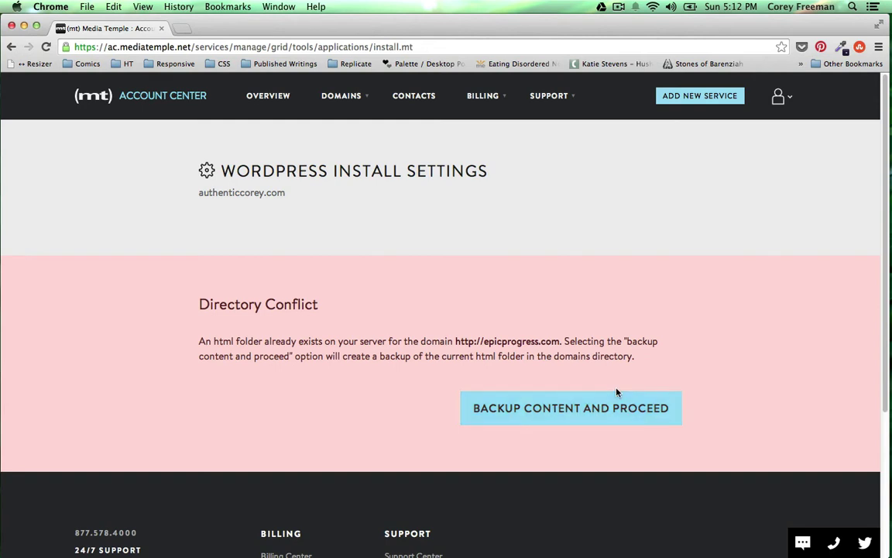
pyautogui.click(605, 409)
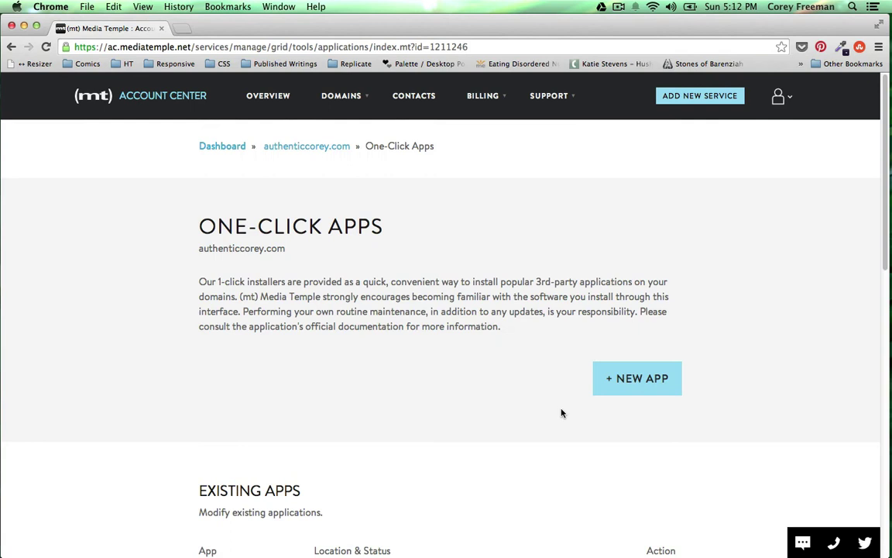
pyautogui.scroll(-5, 562, 416)
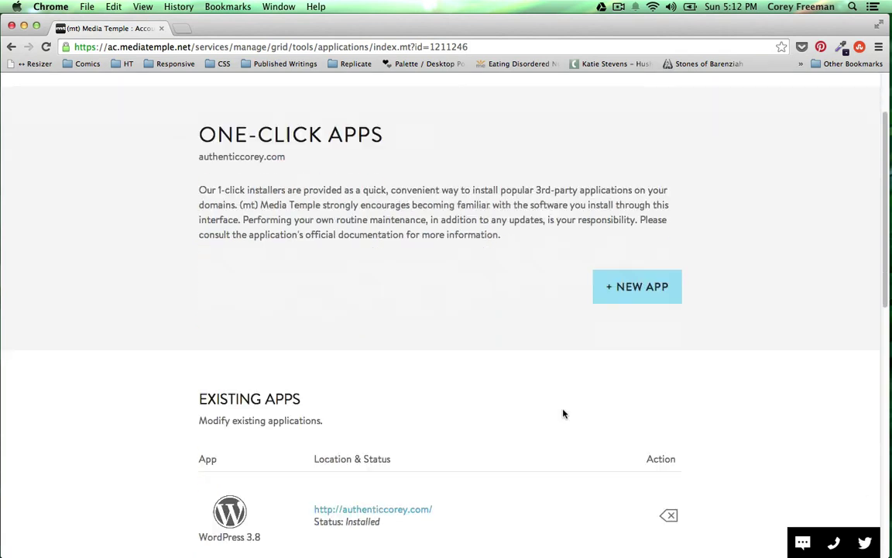
pyautogui.scroll(-2, 563, 413)
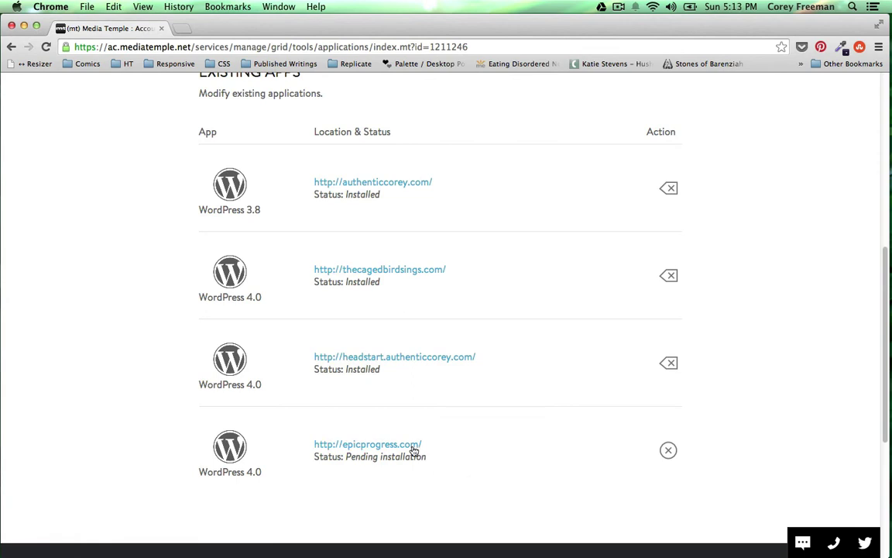
# - Refresh the apps list until epicprogress.com reads Finish installation, then open its WordPress setup page
pyautogui.click(412, 446)
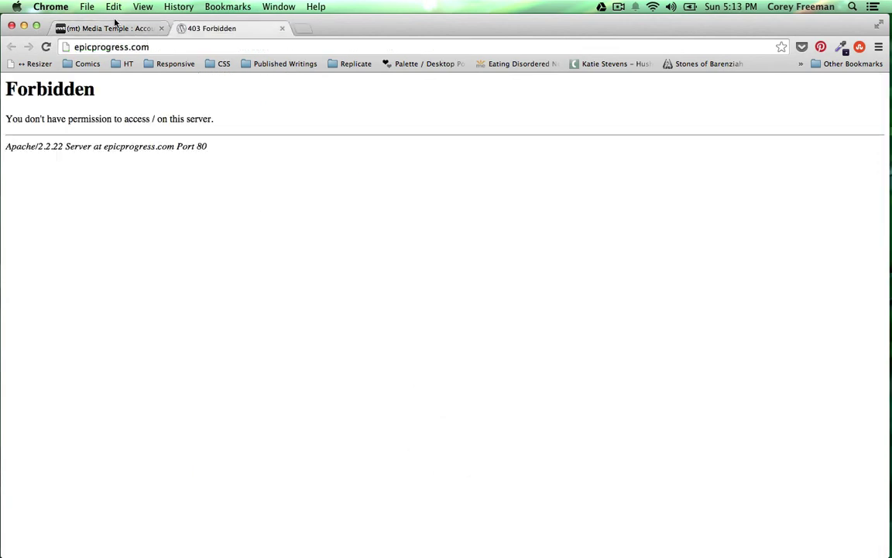
pyautogui.click(115, 24)
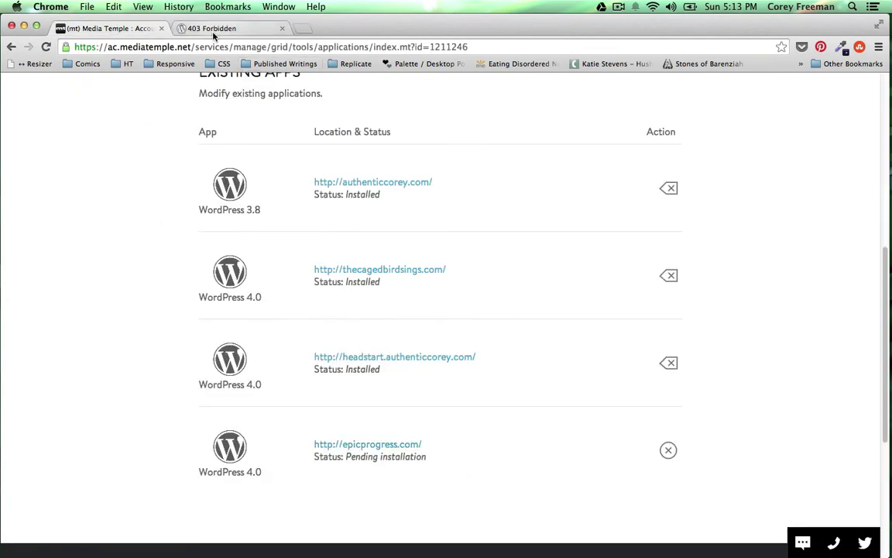
pyautogui.click(45, 47)
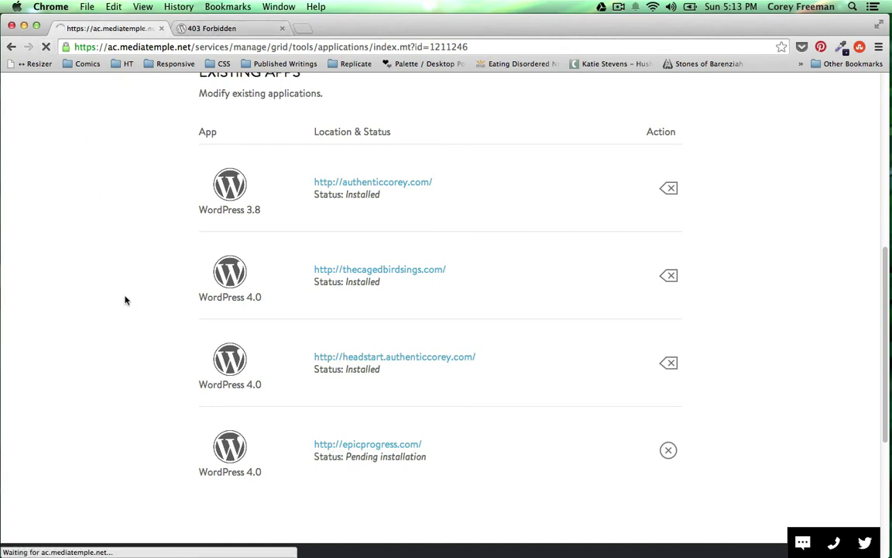
pyautogui.scroll(-10, 126, 301)
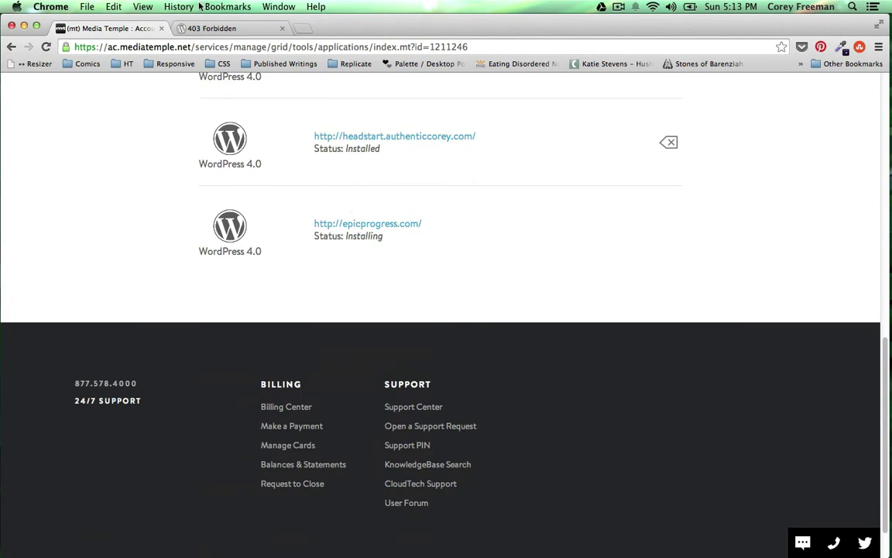
pyautogui.click(194, 29)
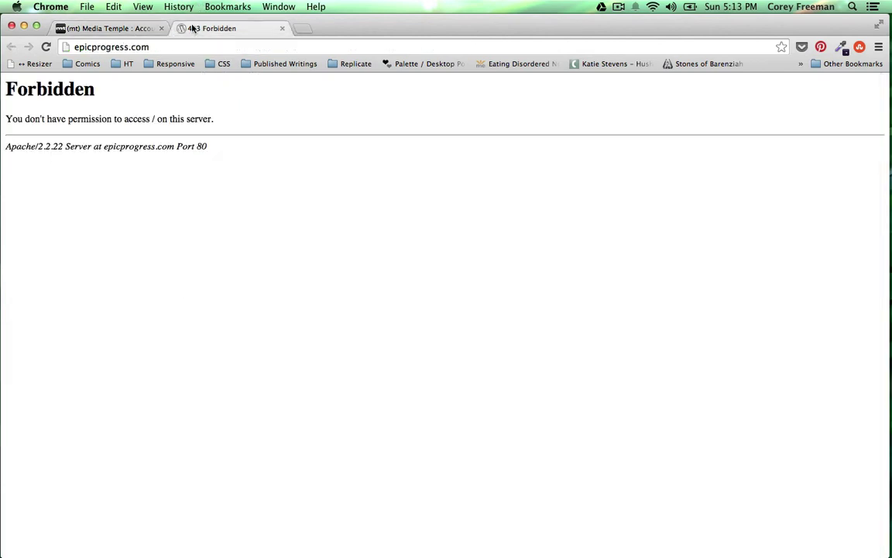
pyautogui.click(281, 29)
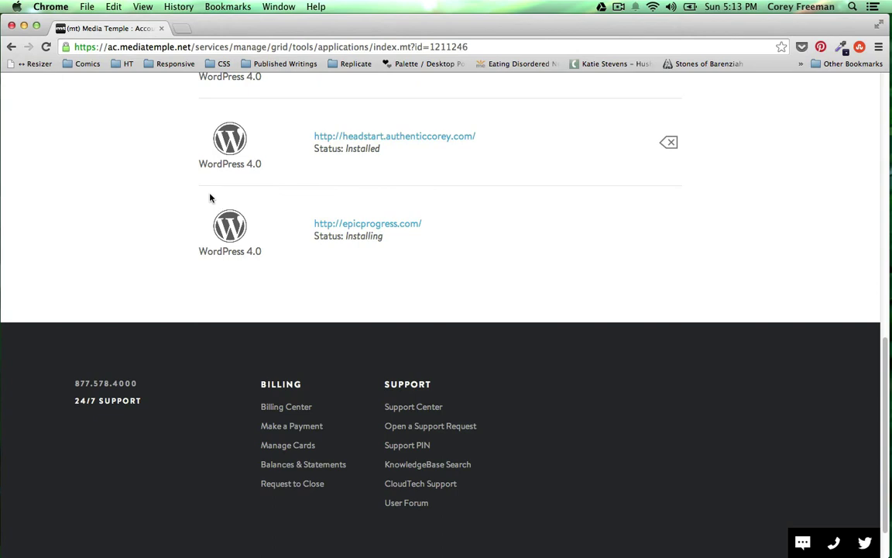
pyautogui.press('super+r')
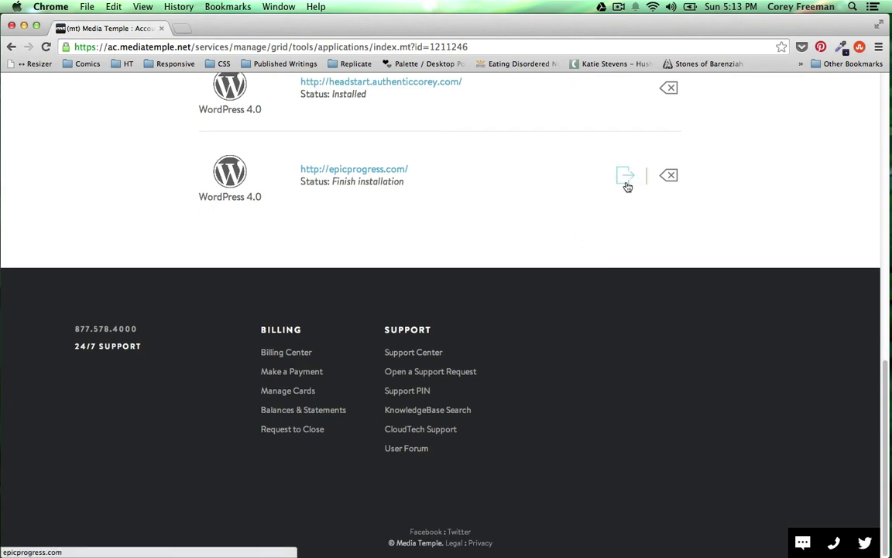
pyautogui.click(627, 185)
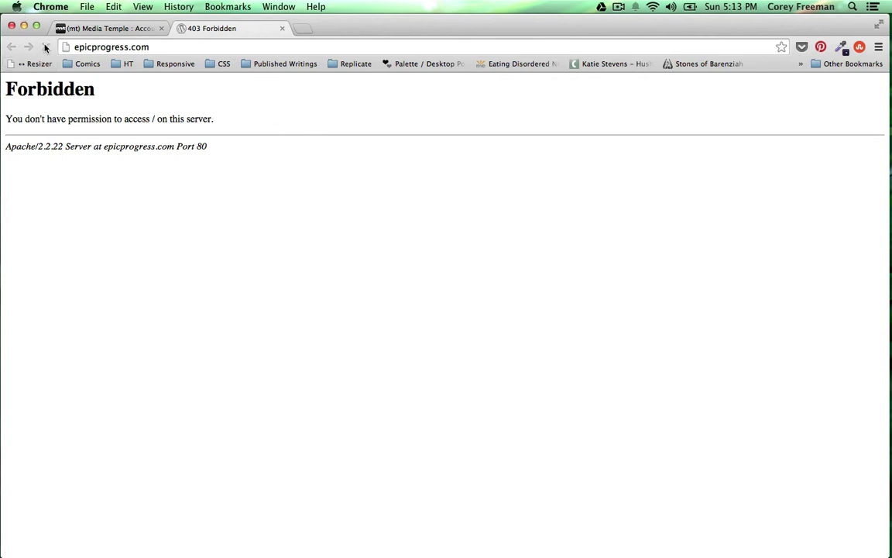
pyautogui.click(47, 47)
# - Continue with English (United States) and enter the site title 'Epic Progres'
pyautogui.click(282, 28)
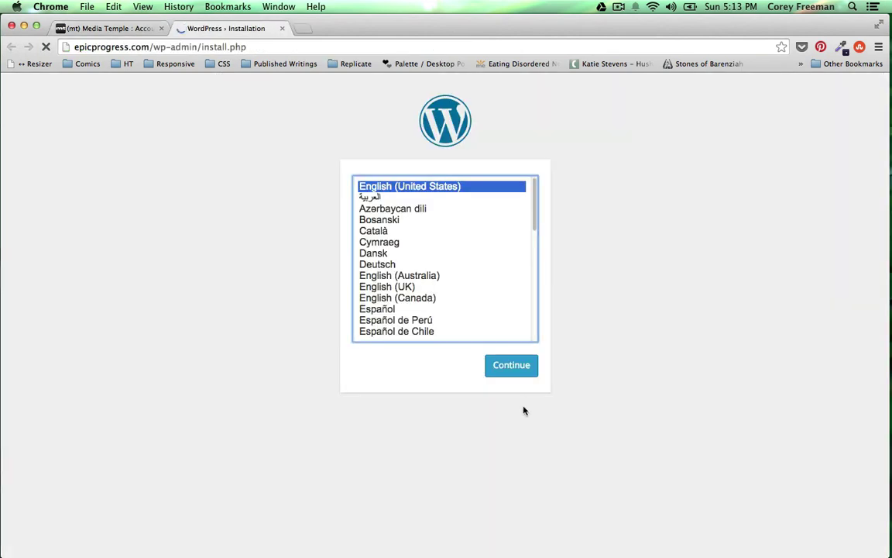
pyautogui.click(511, 366)
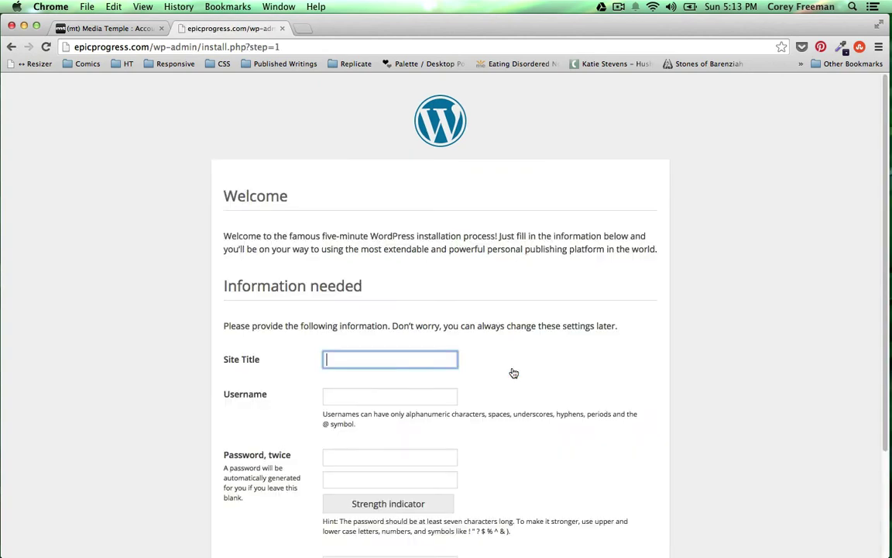
pyautogui.scroll(-3, 503, 363)
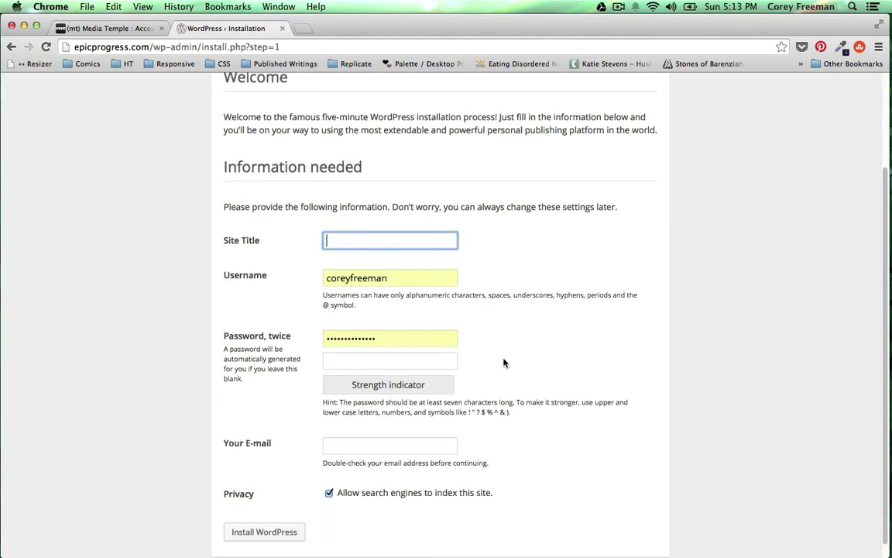
pyautogui.write('Epic Progress')
# - Generate and copy a strong password at strongpasswordgenerator.com, then close that tab
pyautogui.press('super+t')
pyautogui.write('sron')
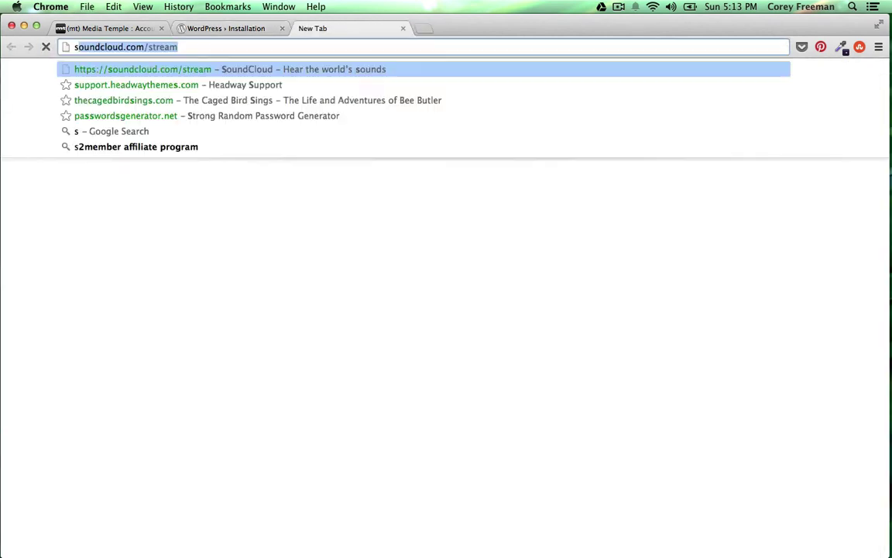
pyautogui.press('BackSpace')
pyautogui.press('BackSpace')
pyautogui.press('BackSpace')
pyautogui.write('trongpasswordgenerator.com')
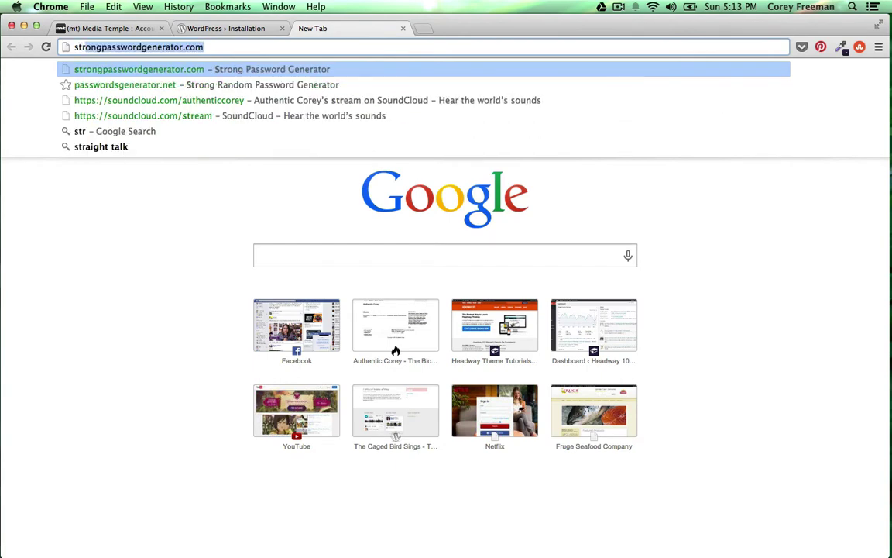
pyautogui.press('Return')
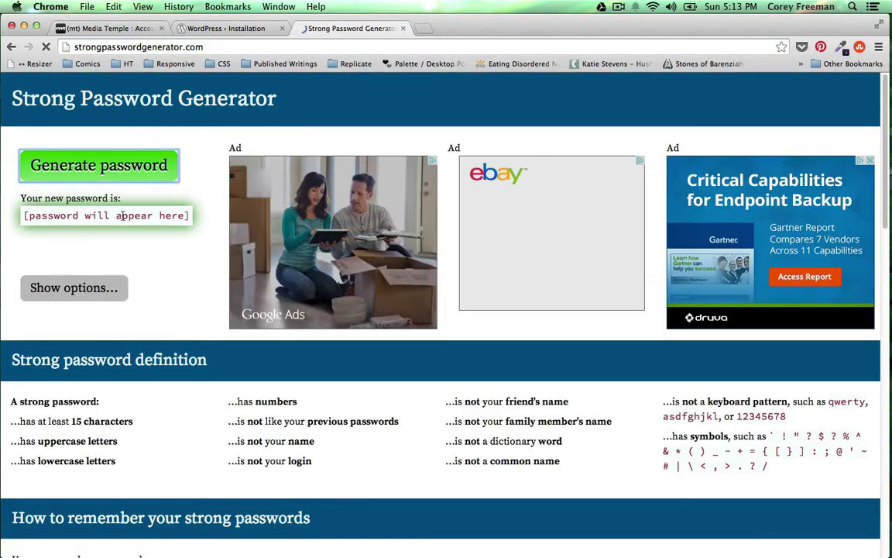
pyautogui.click(136, 157)
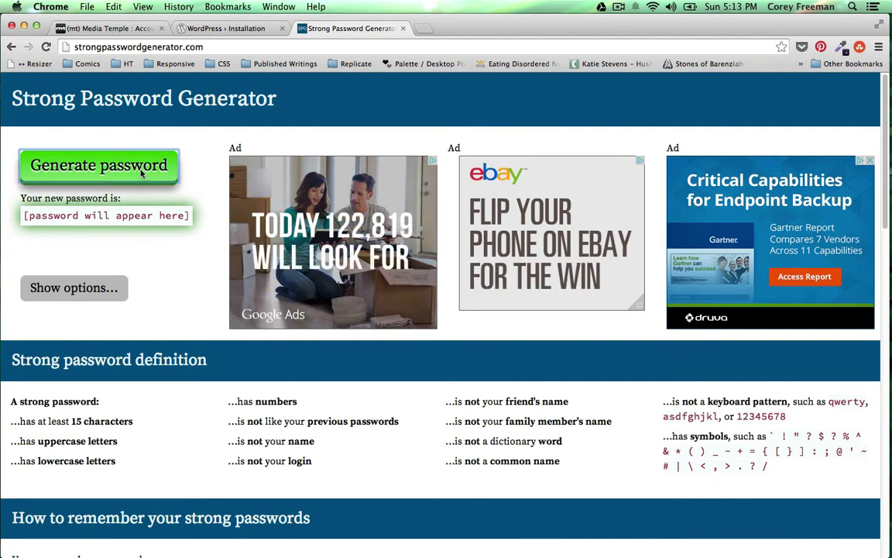
pyautogui.tripleClick(114, 214)
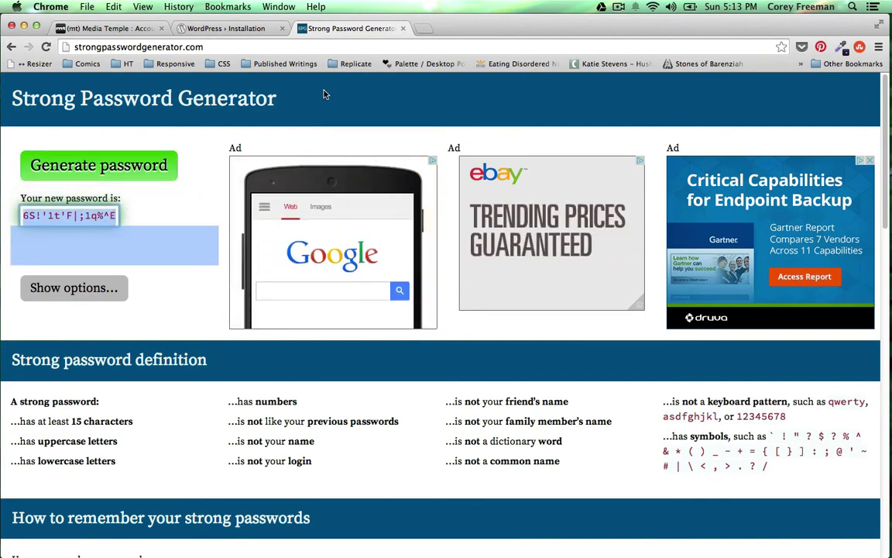
pyautogui.click(402, 28)
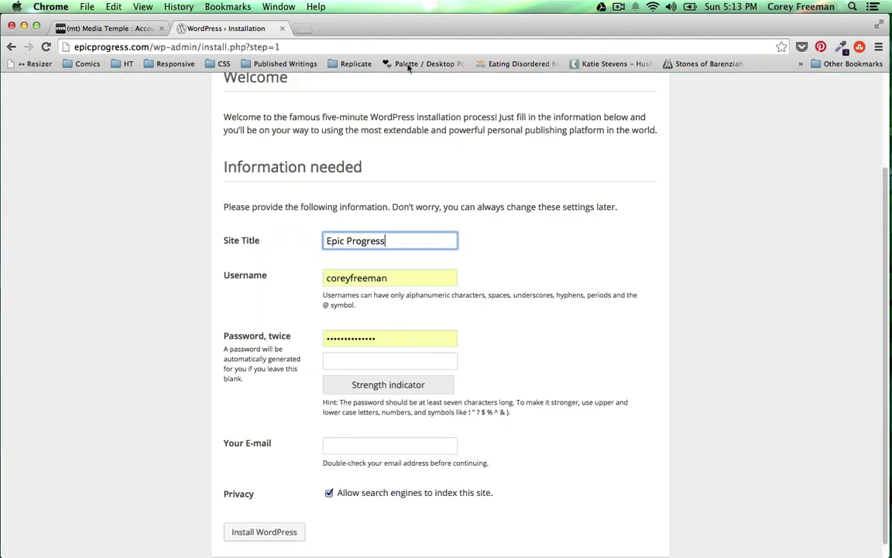
# - Paste the generated password into both fields, fill in the admin e-mail, and install WordPress
pyautogui.doubleClick(382, 338)
pyautogui.press('super+v')
pyautogui.press('Tab')
pyautogui.press('super+v')
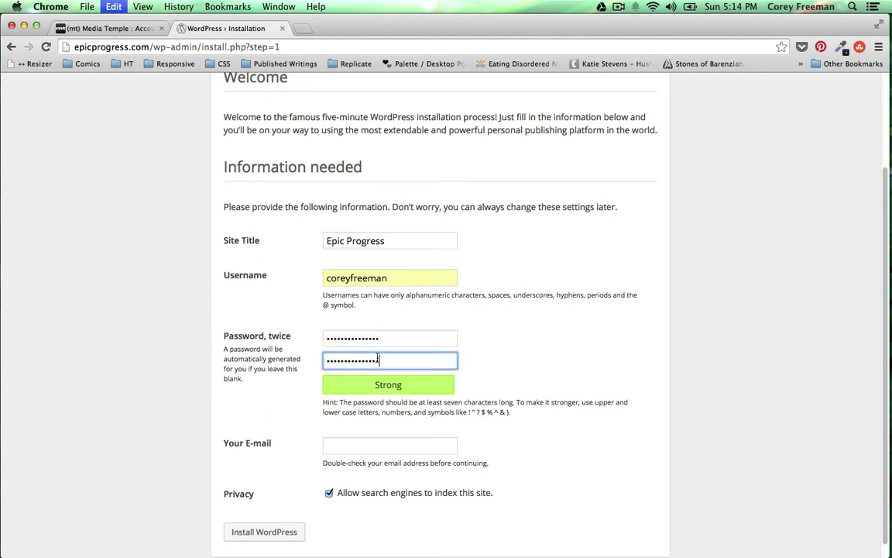
pyautogui.press('Tab')
pyautogui.write('corey')
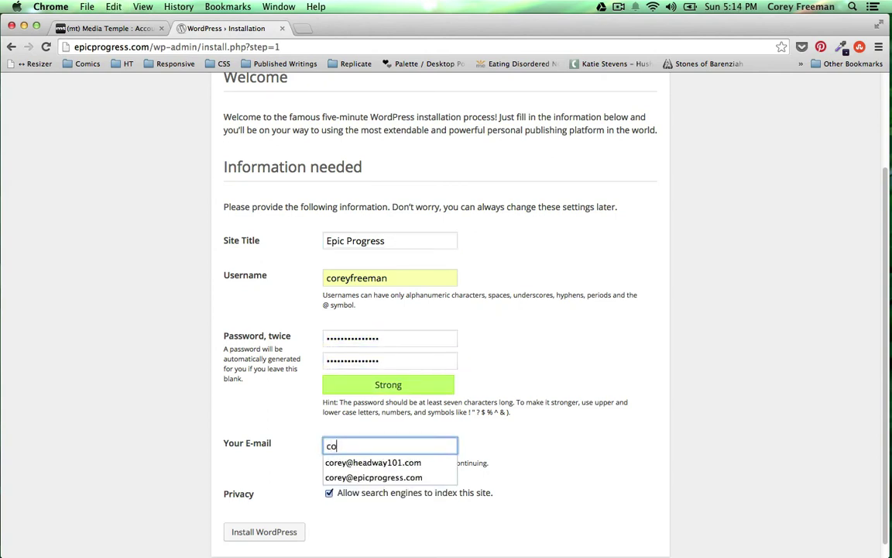
pyautogui.click(356, 478)
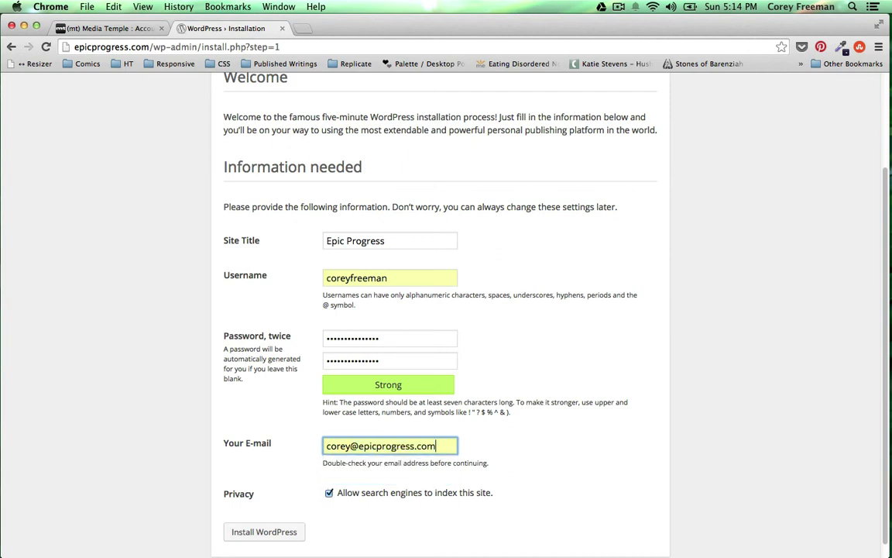
pyautogui.click(281, 532)
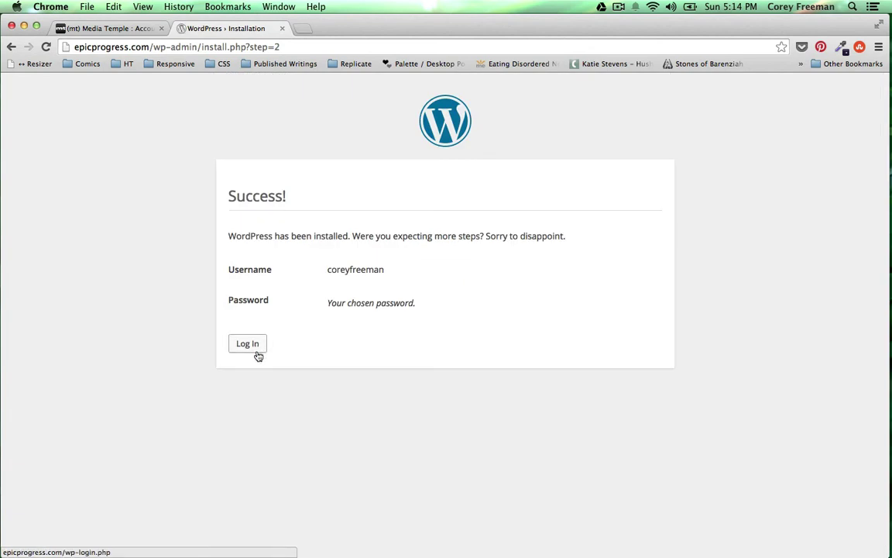
# - Log in to the Epic Progress dashboard using the generated password
pyautogui.click(257, 350)
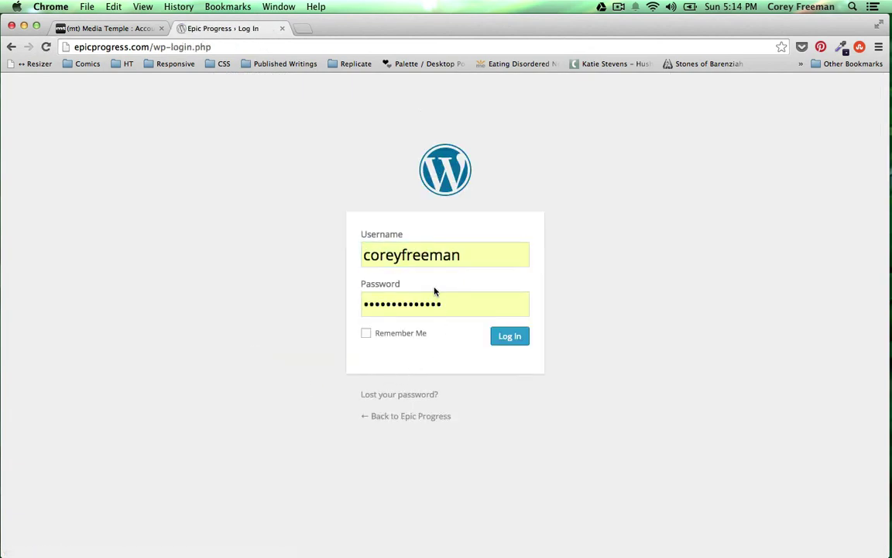
pyautogui.doubleClick(434, 293)
pyautogui.press('super+v')
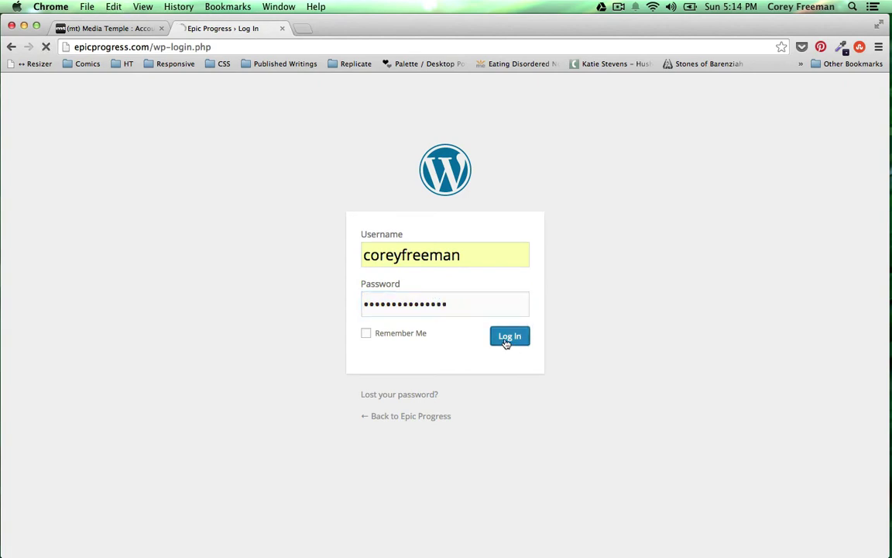
pyautogui.click(502, 340)
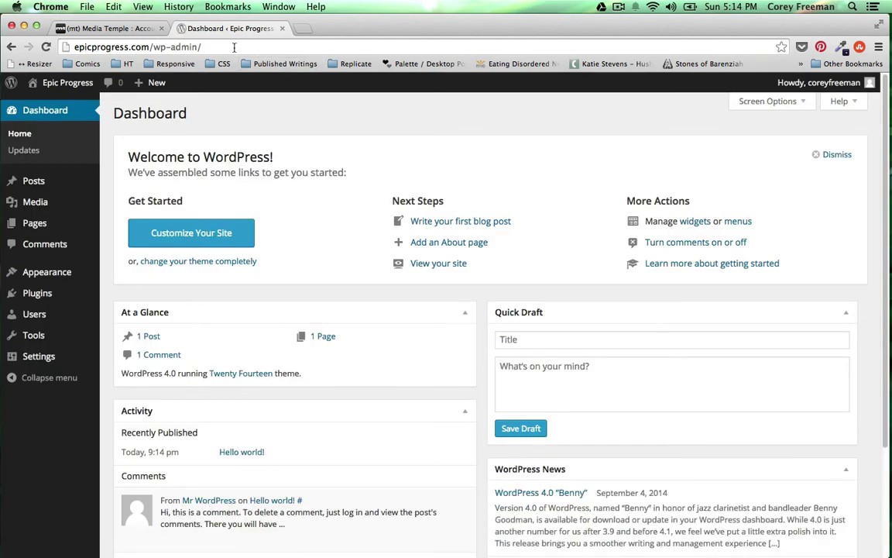
# - Download the Headway 3.7.11 theme zip from the Headway dashboard, closing the extra tabs
pyautogui.click(161, 28)
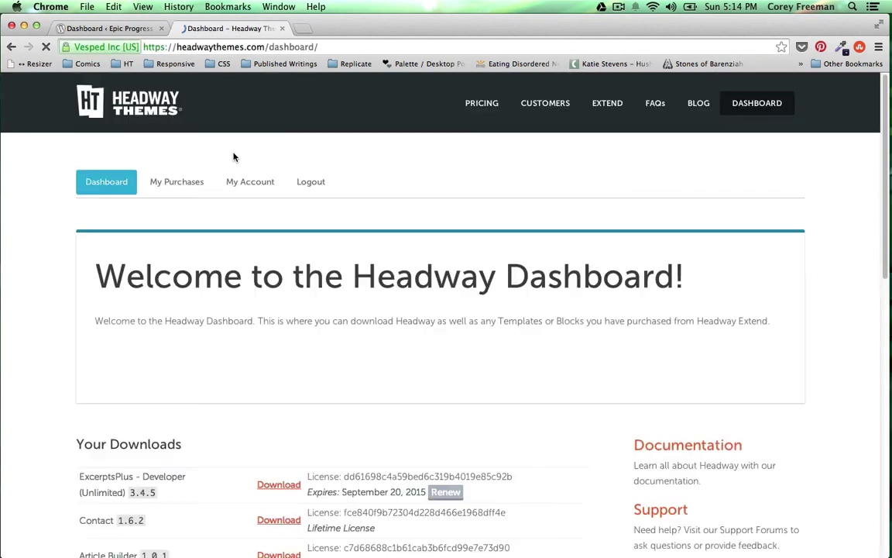
pyautogui.scroll(-3, 233, 157)
pyautogui.scroll(-10, 233, 157)
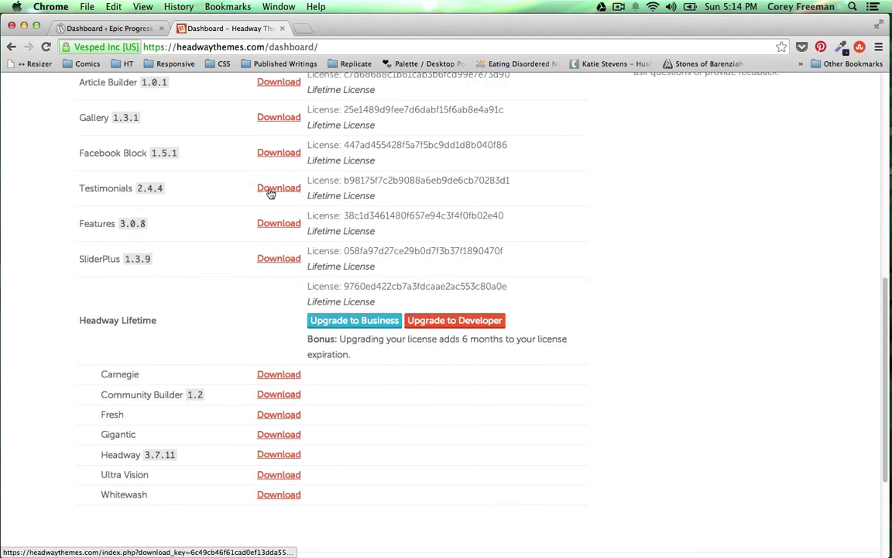
pyautogui.scroll(-1, 271, 310)
pyautogui.click(276, 425)
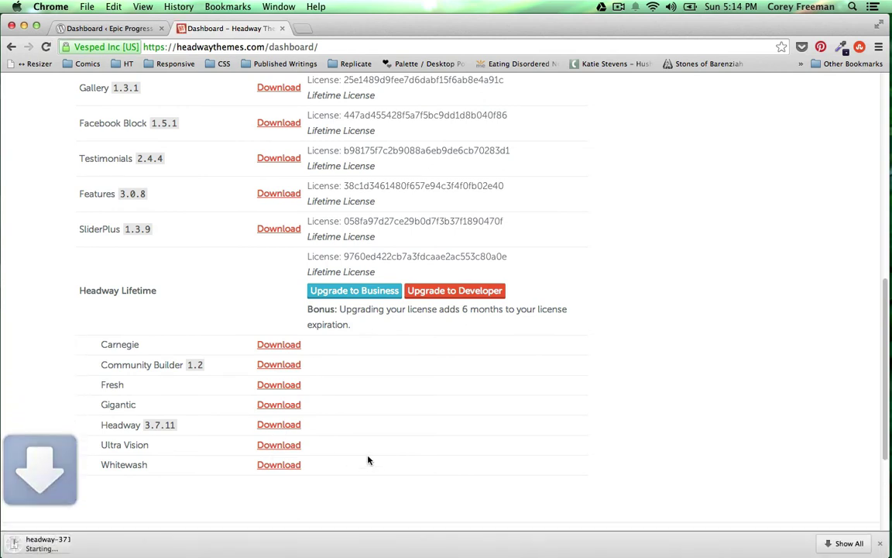
pyautogui.click(282, 29)
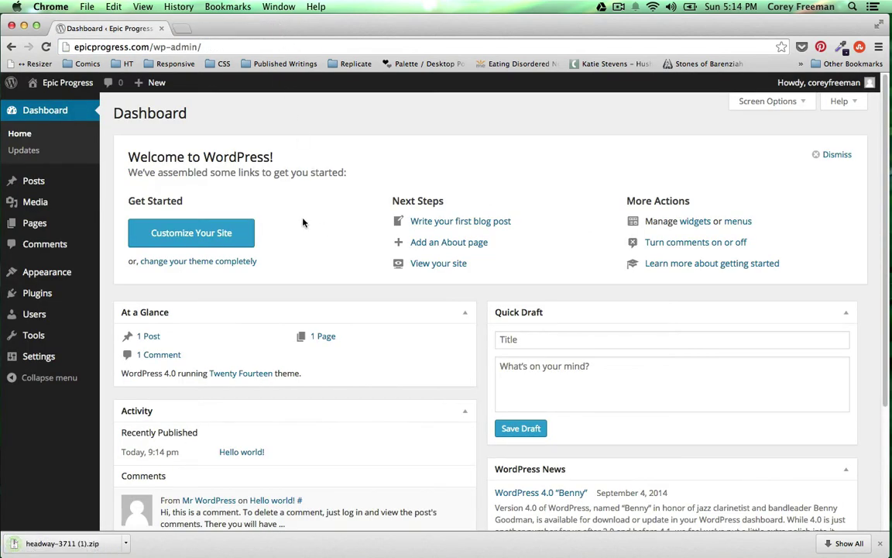
# - Go to Appearance > Themes and bring up the Add New theme upload form
pyautogui.moveTo(90, 308)
pyautogui.moveTo(75, 274)
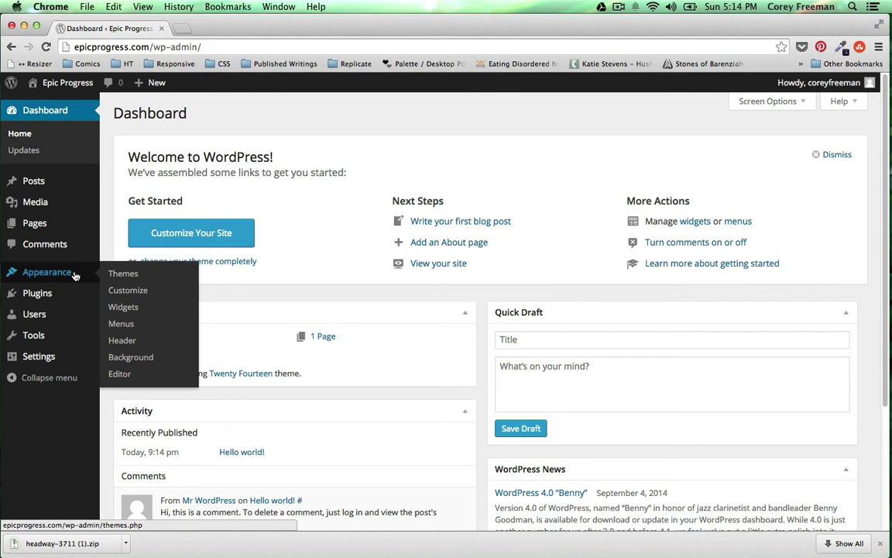
pyautogui.click(116, 274)
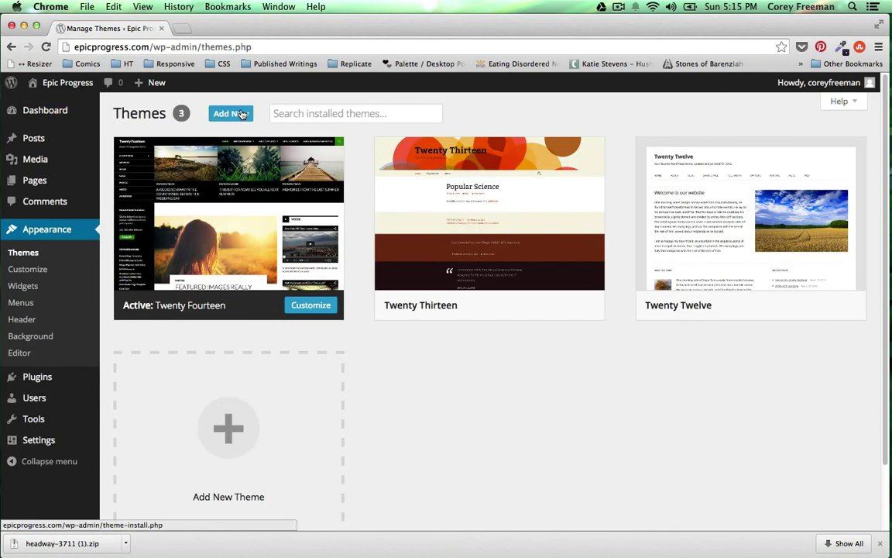
pyautogui.click(242, 114)
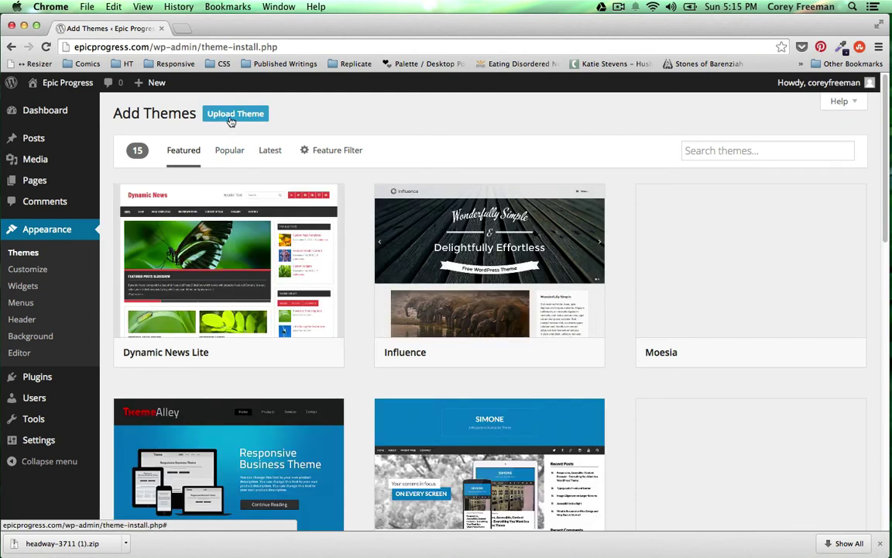
pyautogui.click(230, 118)
# - Install headway-3711.zip from the Downloads folder and activate the Headway theme
pyautogui.click(387, 222)
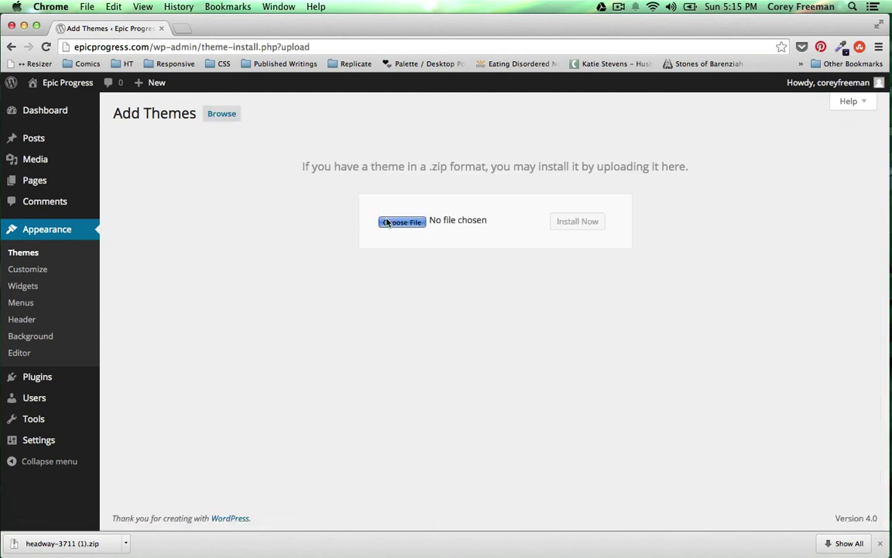
pyautogui.click(309, 238)
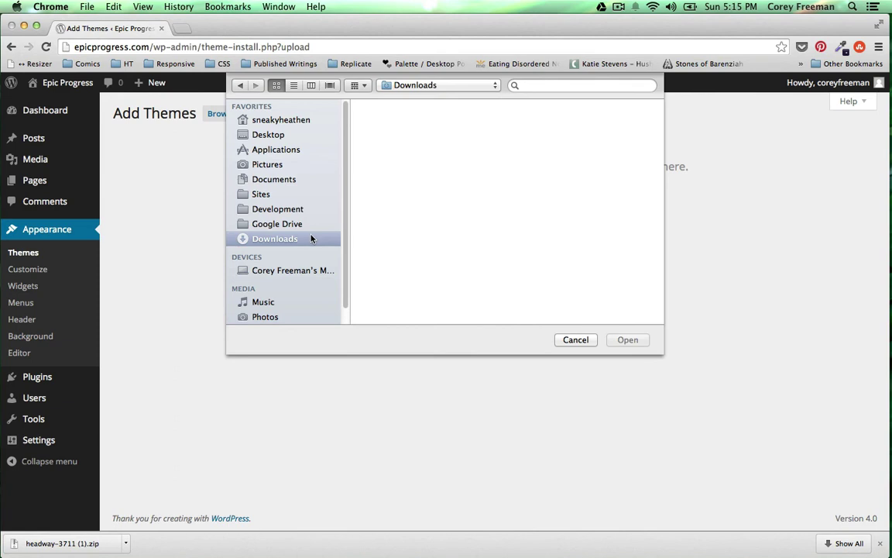
pyautogui.click(502, 196)
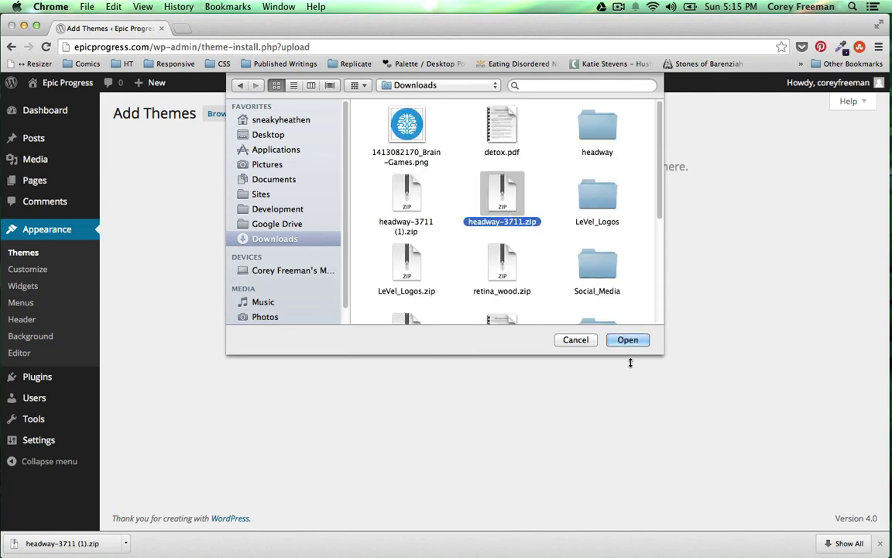
pyautogui.click(627, 341)
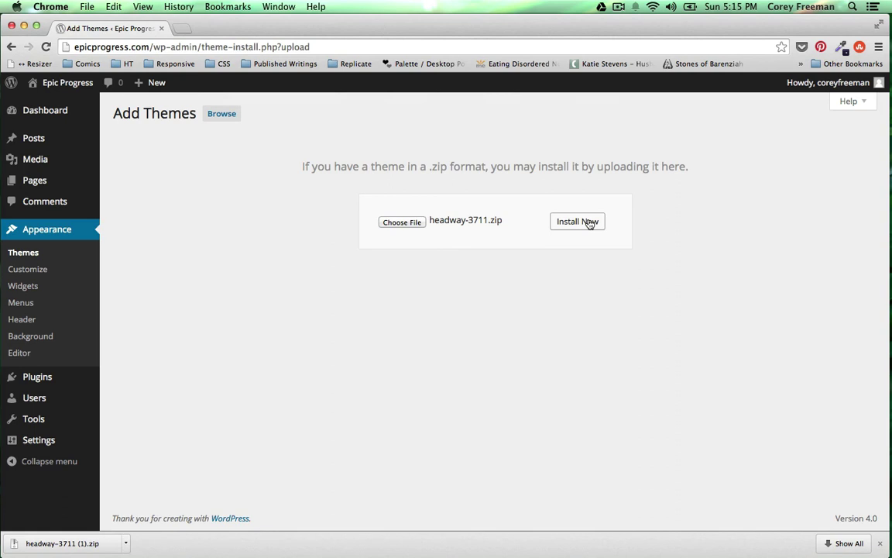
pyautogui.click(588, 223)
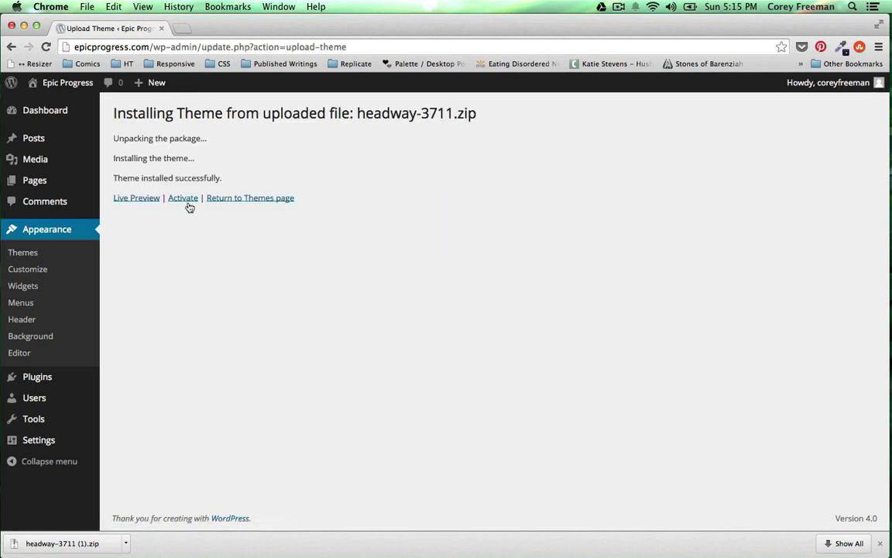
pyautogui.click(191, 201)
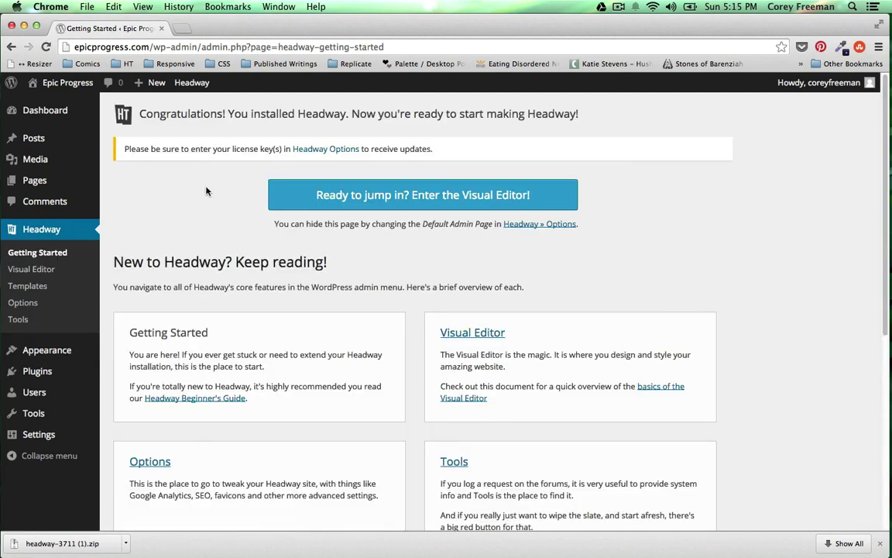
# - Enter the Visual Editor on Blog Index, dismiss the tour and Grid Wizard, and open a new tab
pyautogui.click(306, 192)
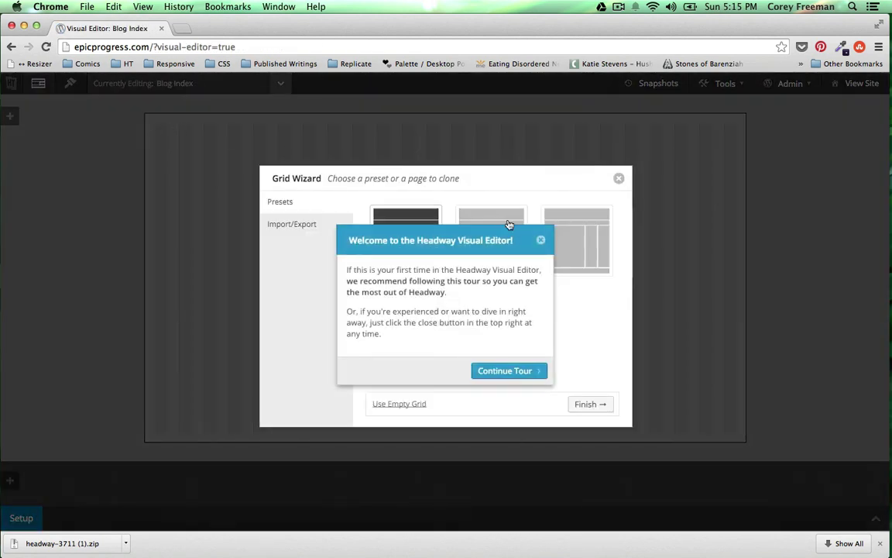
pyautogui.click(540, 240)
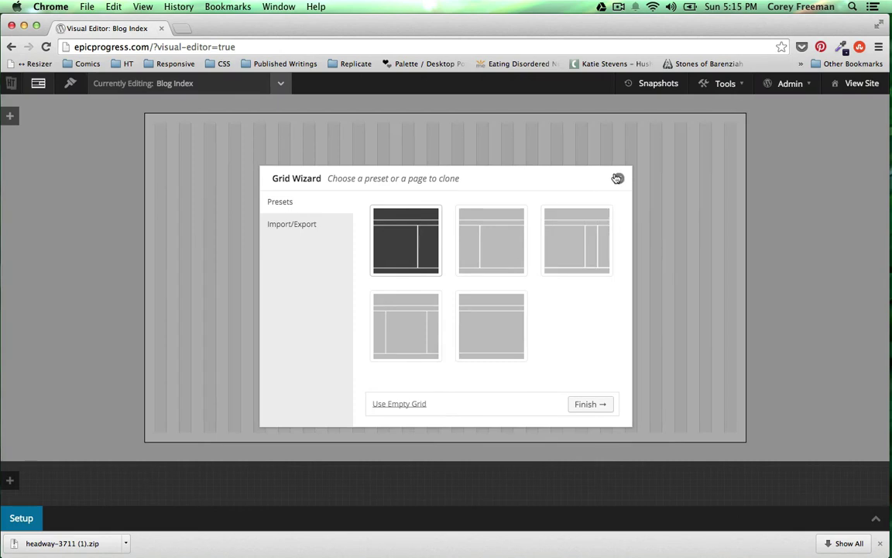
pyautogui.click(618, 178)
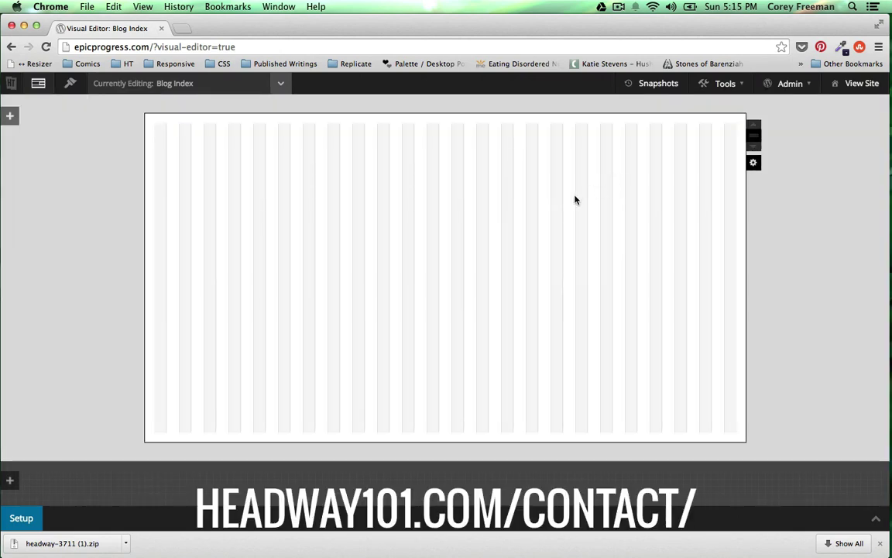
pyautogui.press('super+t')
# - Navigate the new tab to headway101.com
pyautogui.write('headway101.com')
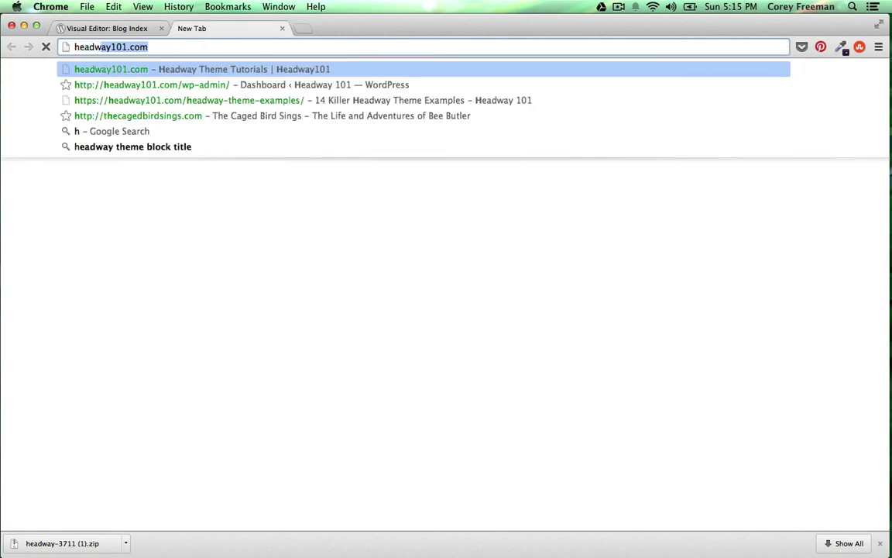
pyautogui.press('Return')
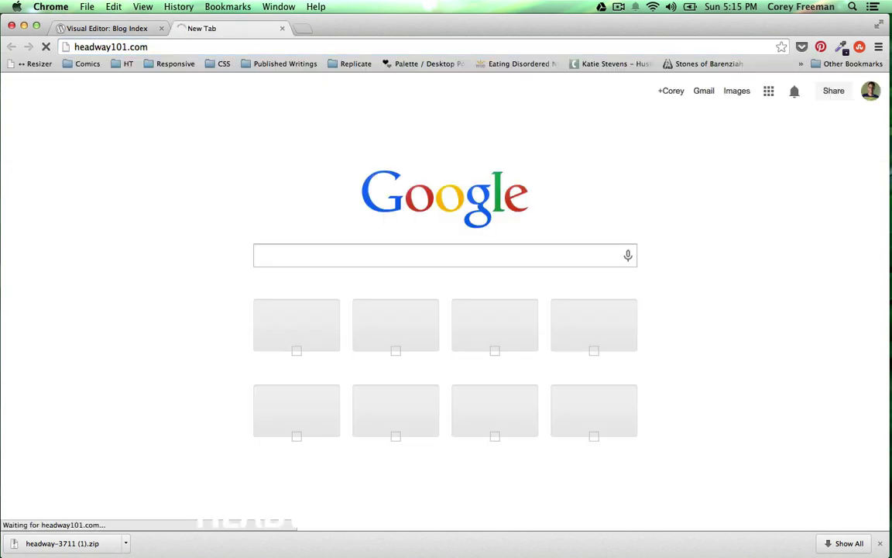